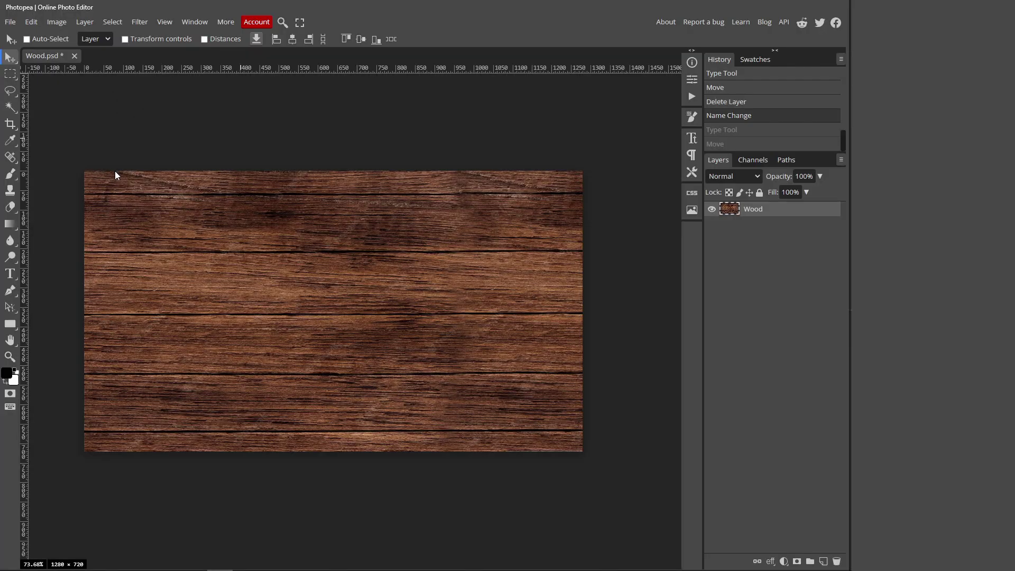
Choose the Type tool set to Inter Bold, 293 px, with white text colour.
click(11, 273)
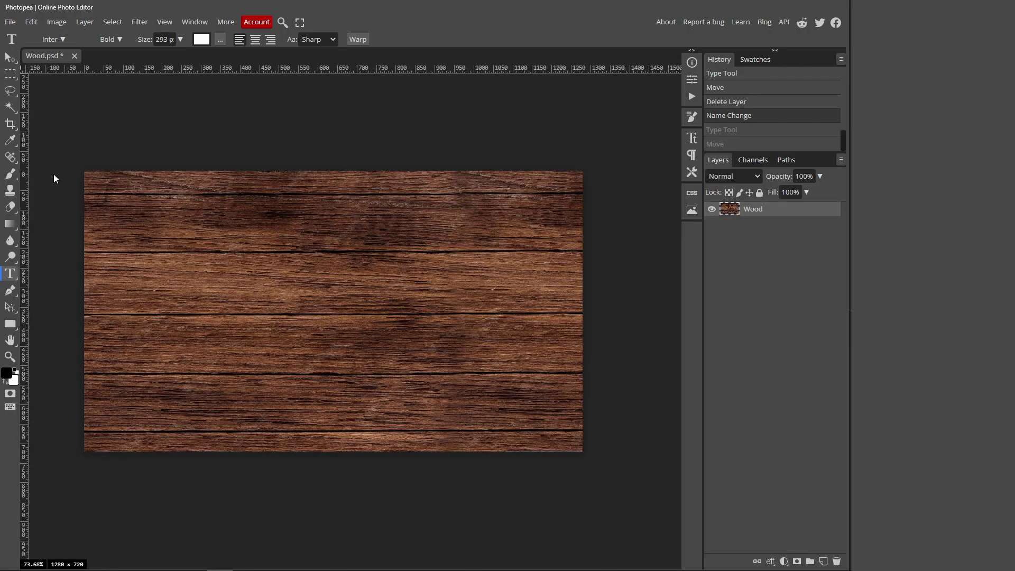
click(67, 37)
scroll(132, 191, down, 3)
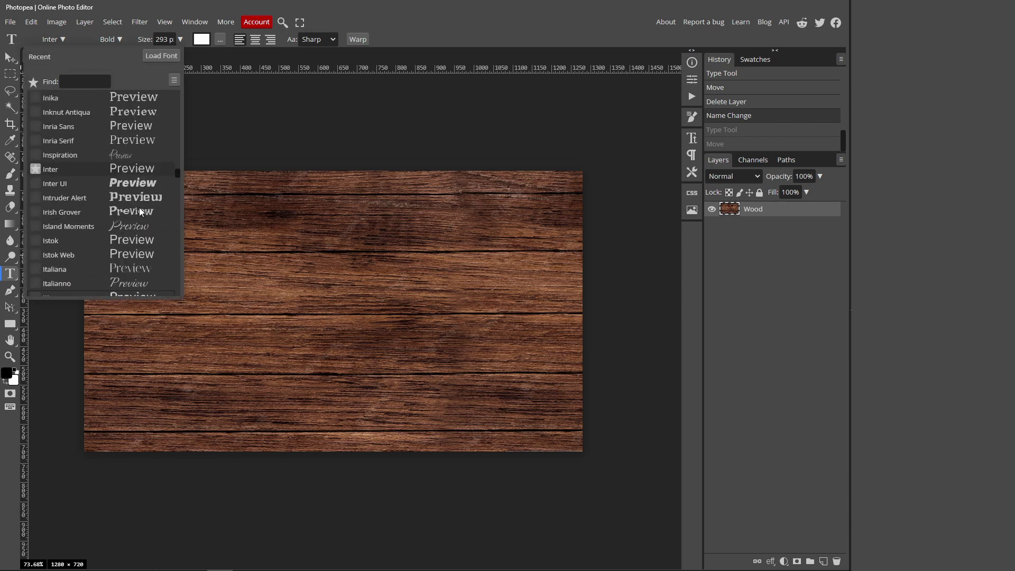
scroll(135, 189, up, 6)
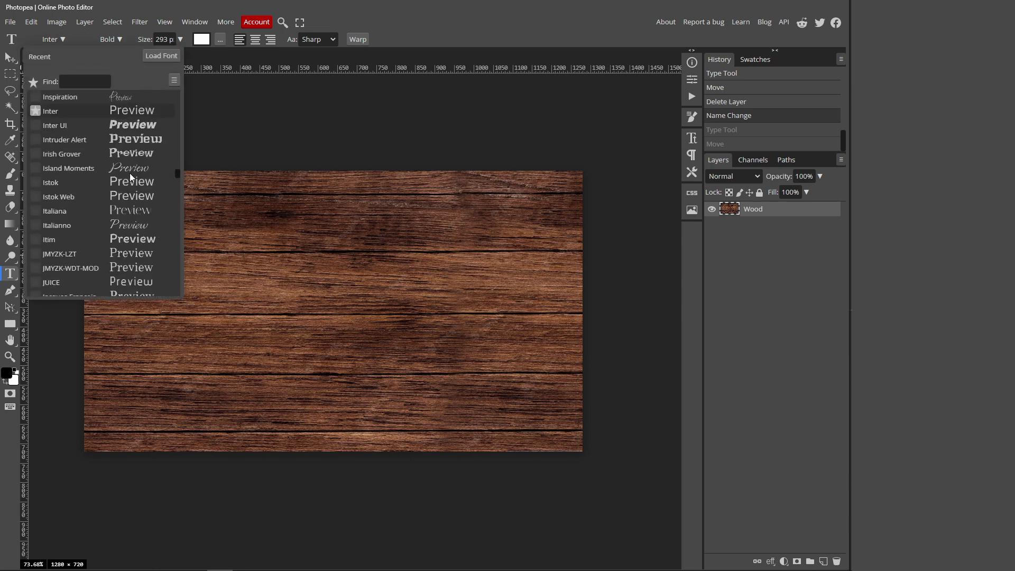
click(120, 39)
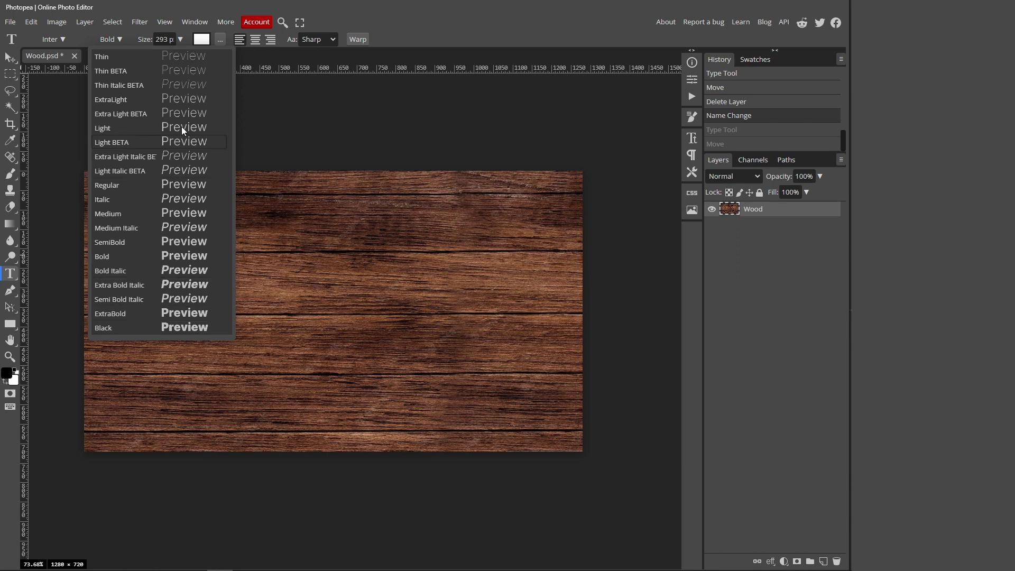
click(180, 39)
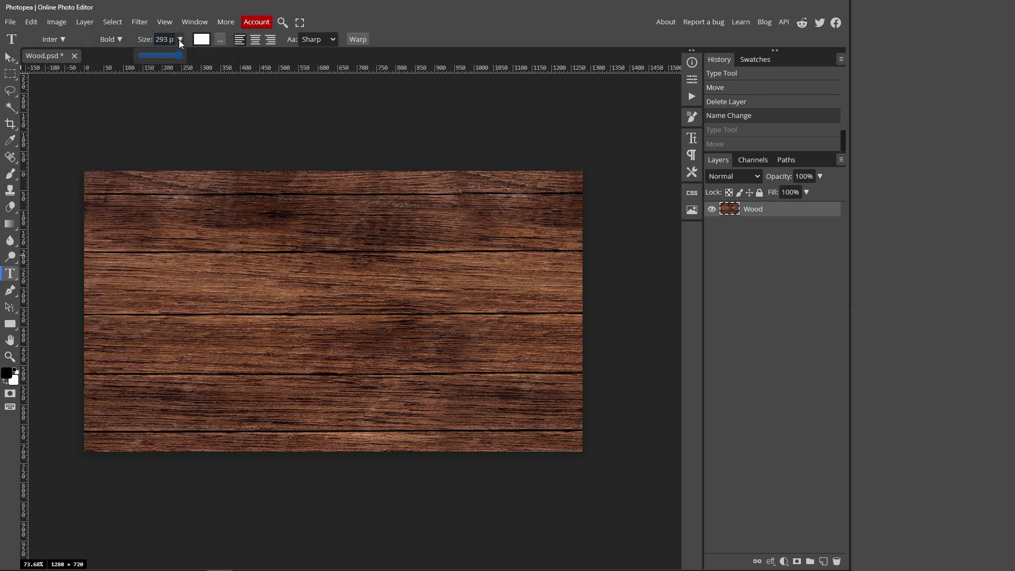
click(202, 39)
click(327, 101)
Type the word BLEND on the wood planks and commit it.
click(199, 324)
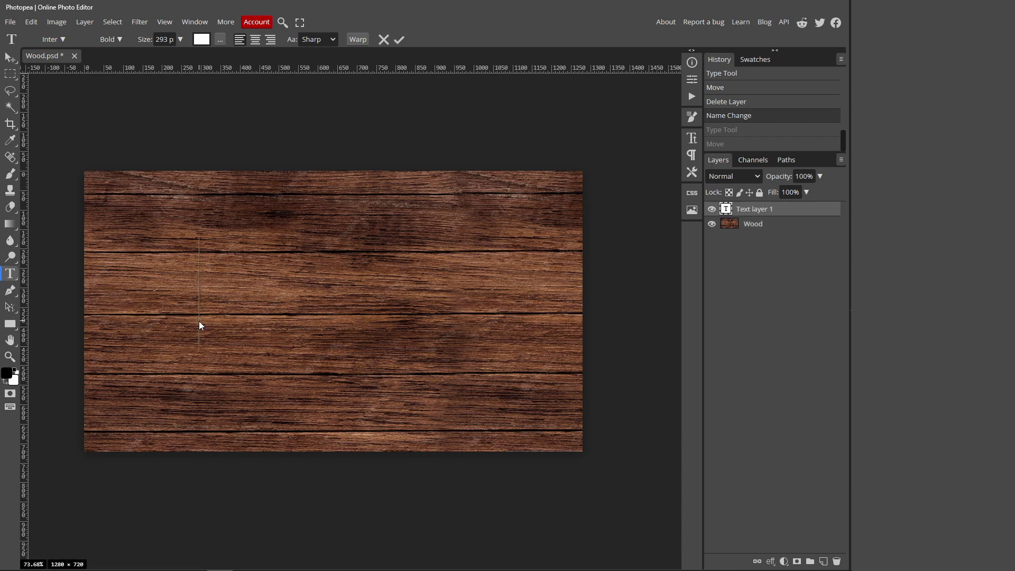
text(BLEND)
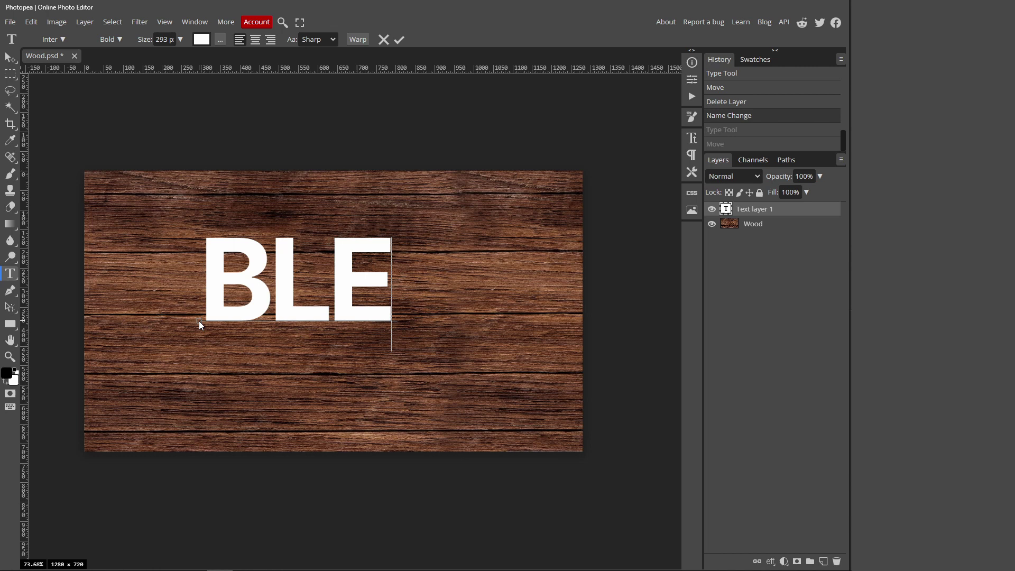
click(399, 41)
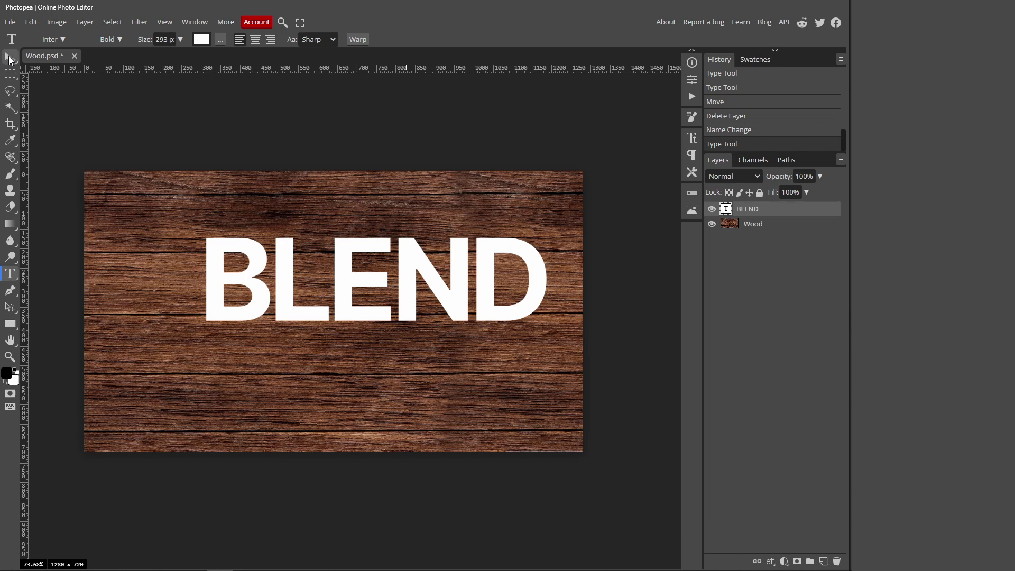
Move BLEND left and lower on the wood, then select the Wood layer.
click(9, 58)
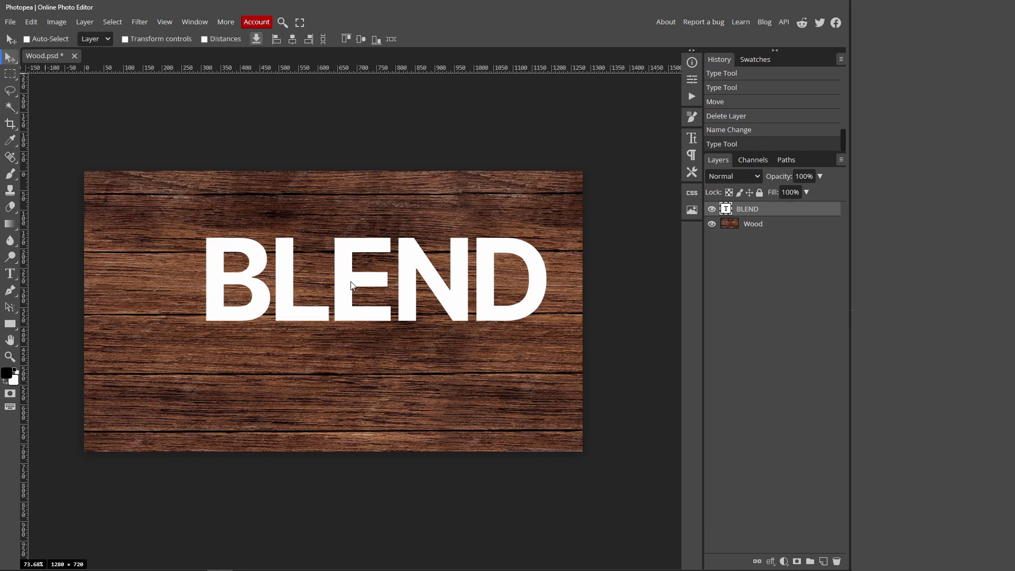
drag(353, 286, 319, 316)
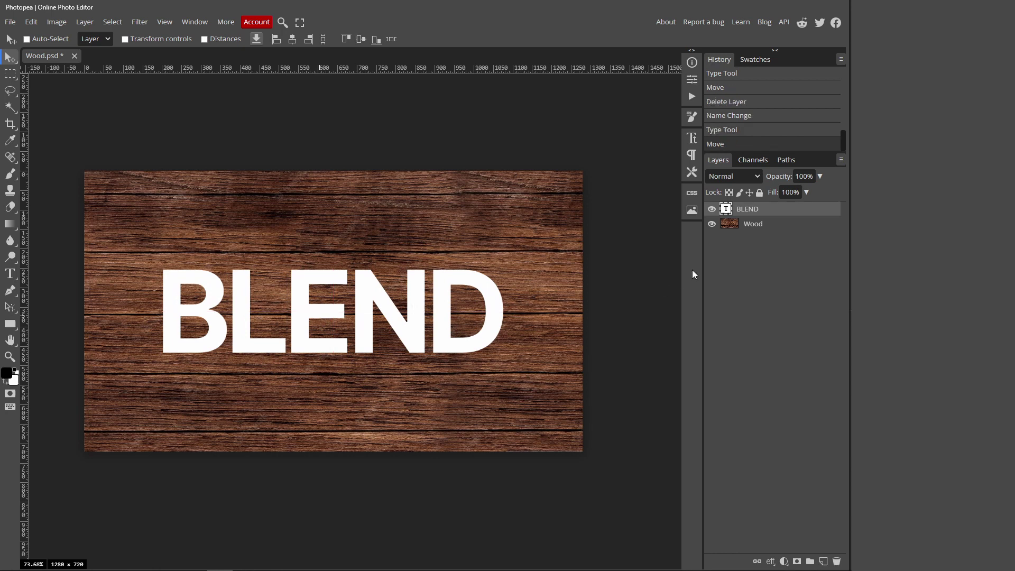
click(771, 226)
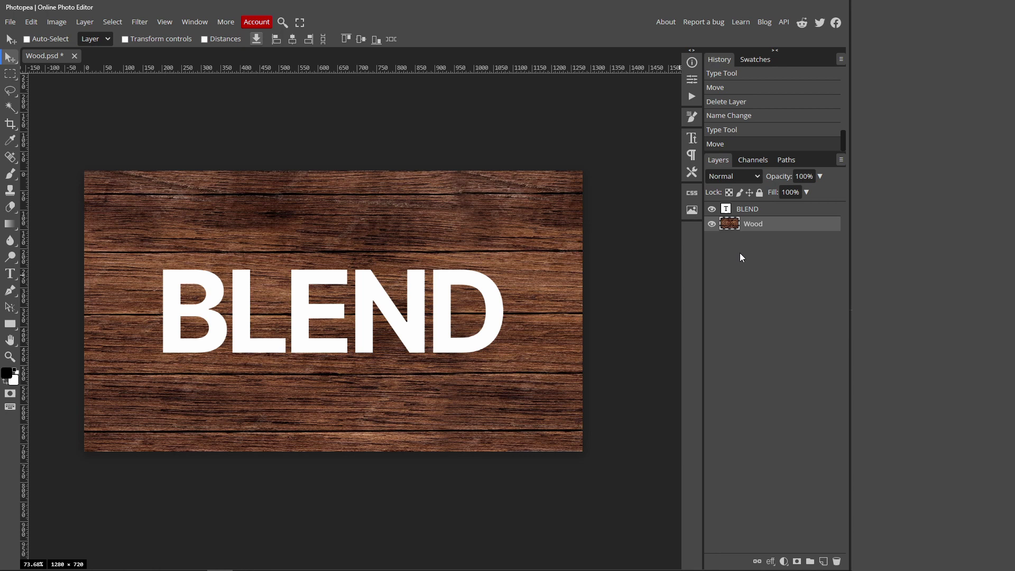
Copy the Wood layer and paste it into a new 1280×720 project.
key(ctrl+c)
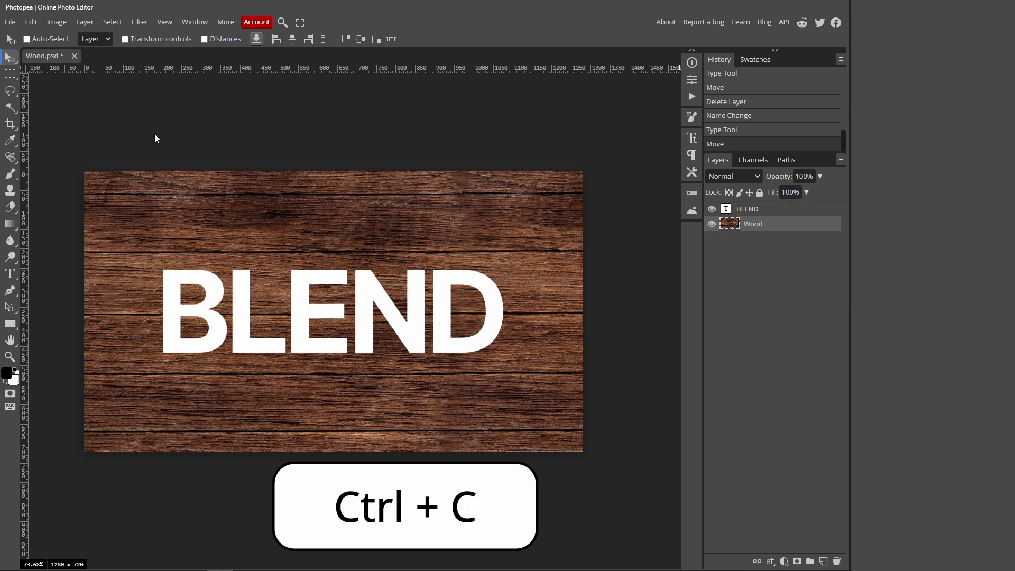
click(10, 22)
click(20, 39)
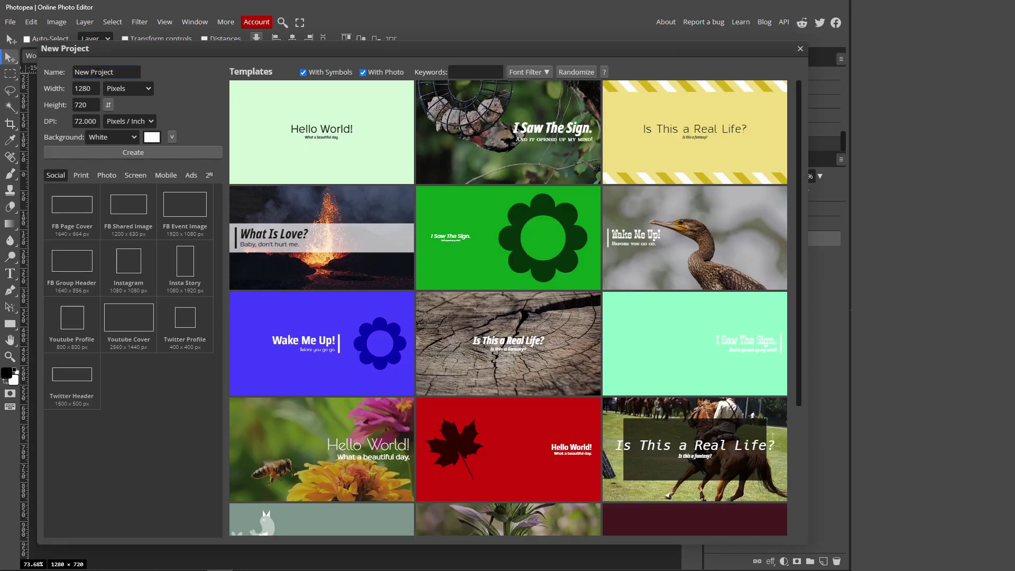
click(57, 89)
click(121, 153)
key(ctrl+v)
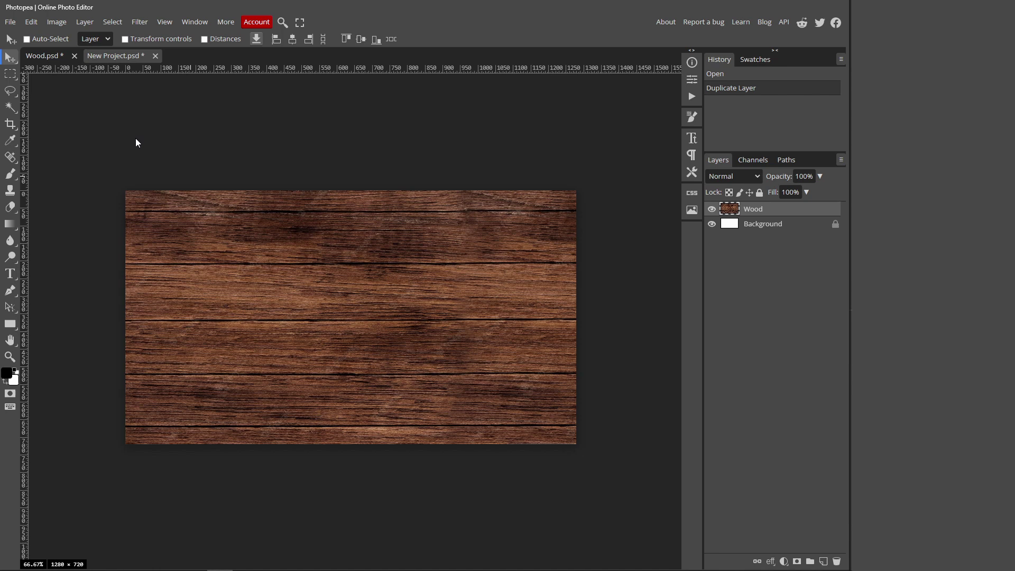
Delete the white Background layer, trying then undoing a quick desaturate of the wood.
click(768, 226)
key(Delete)
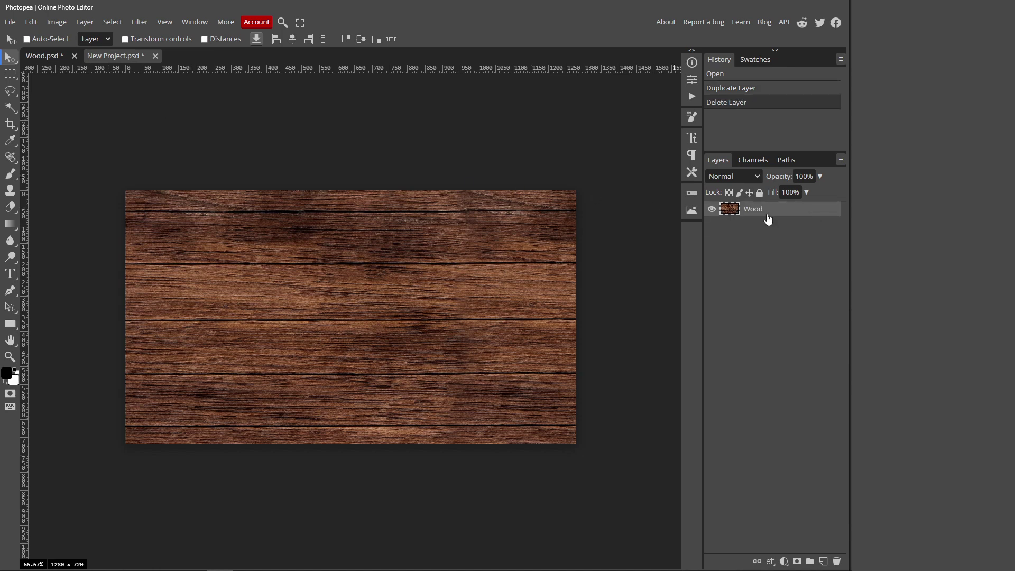
key(ctrl+shift+u)
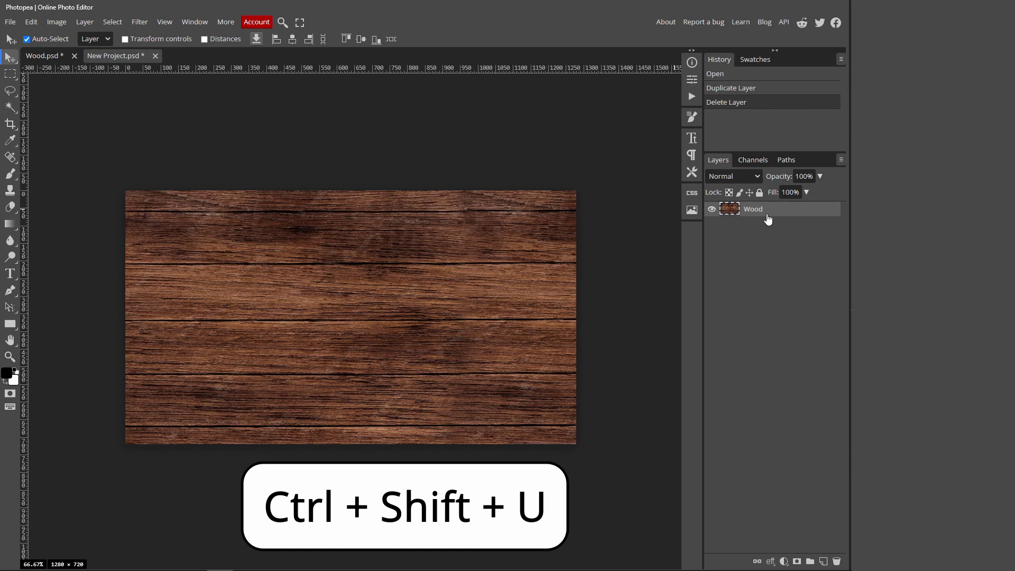
key(ctrl+shift+u)
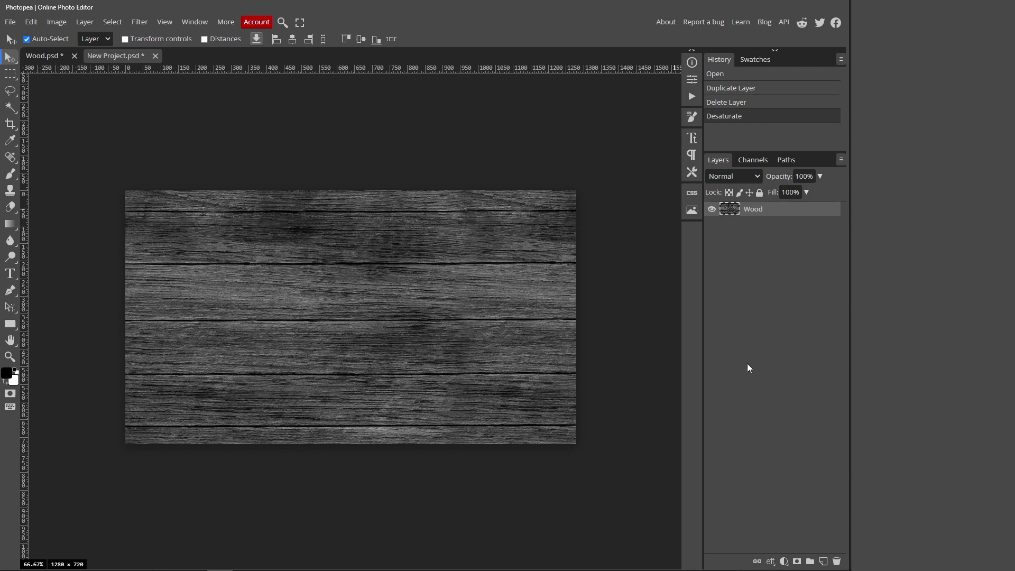
key(ctrl+z)
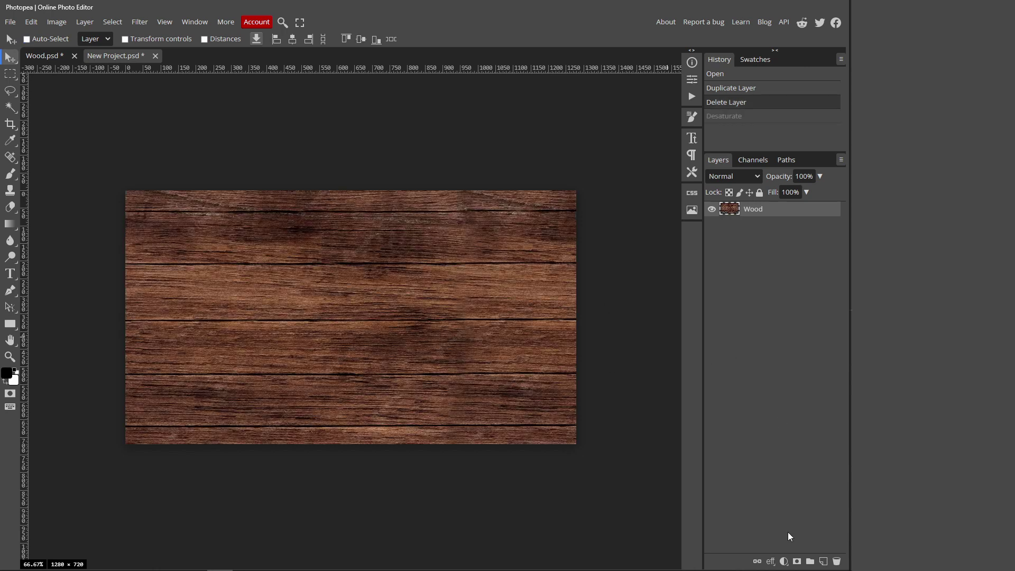
Add a Hue/Saturation adjustment layer and drag Saturation down to grey the wood.
click(785, 561)
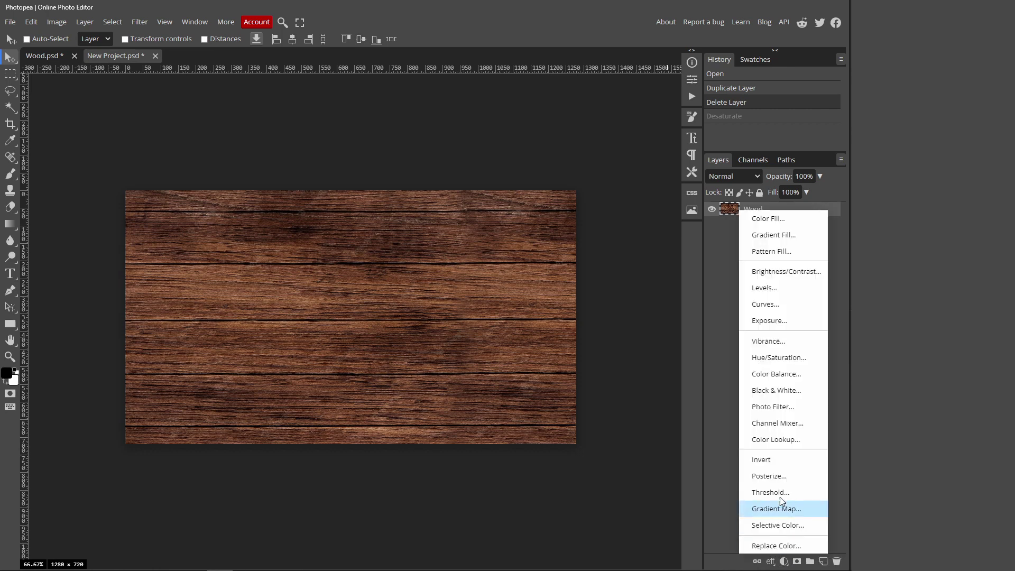
key(Return)
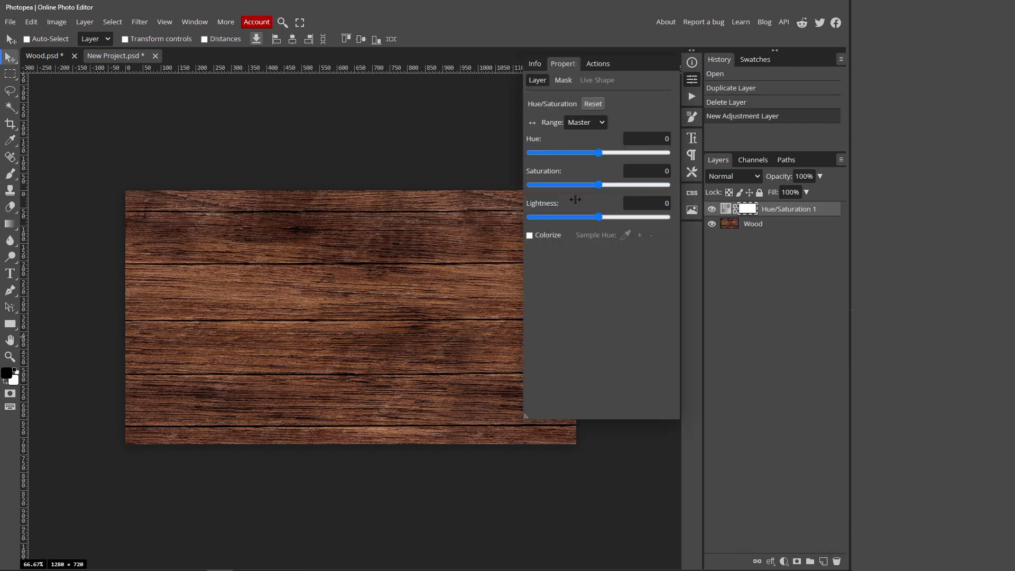
drag(596, 185, 530, 185)
click(692, 81)
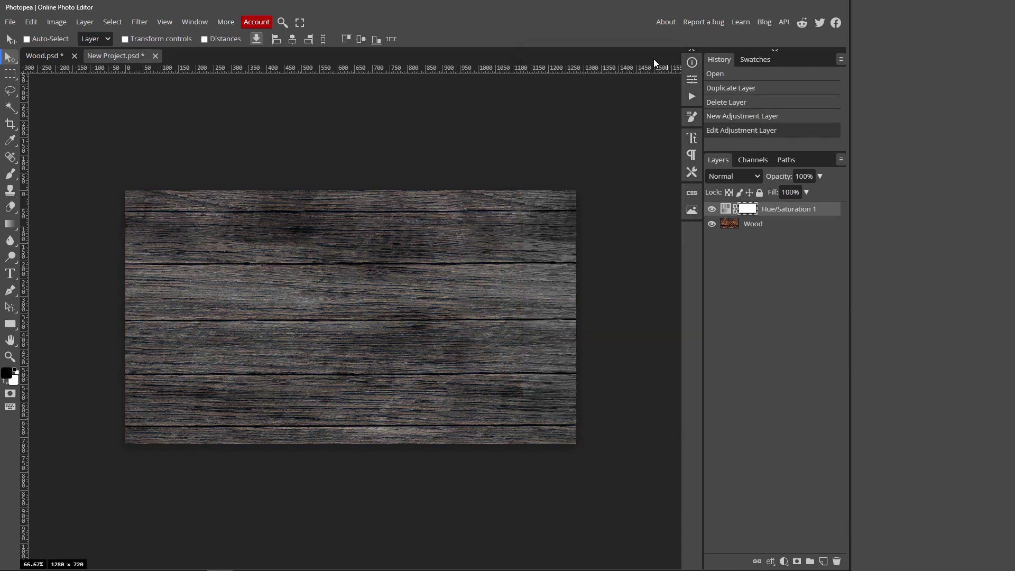
Save the grey wood project as a PSD named WoodDisplace.
click(12, 22)
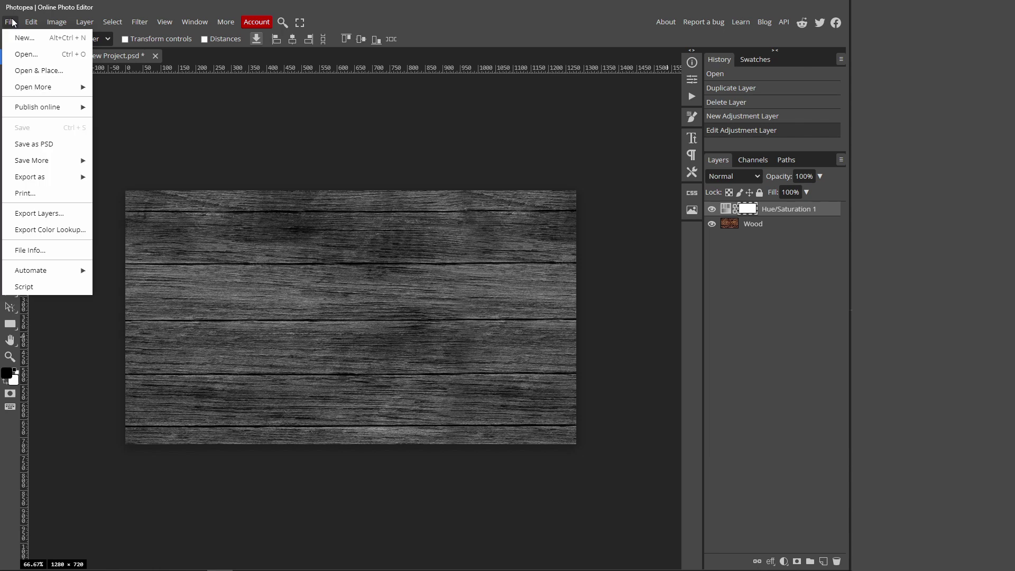
click(22, 148)
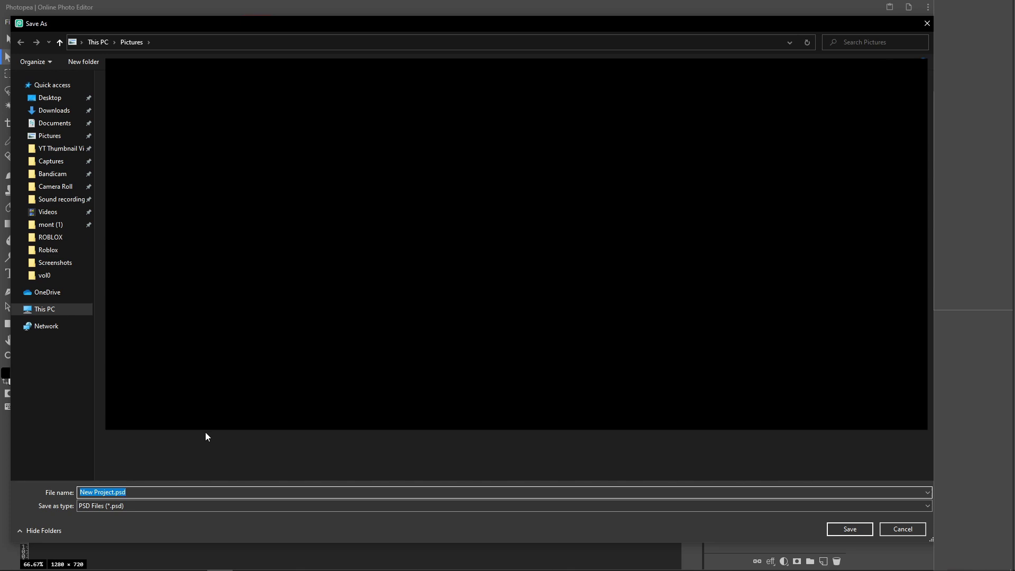
text(wO)
key(BackSpace)
key(BackSpace)
text(WoodD)
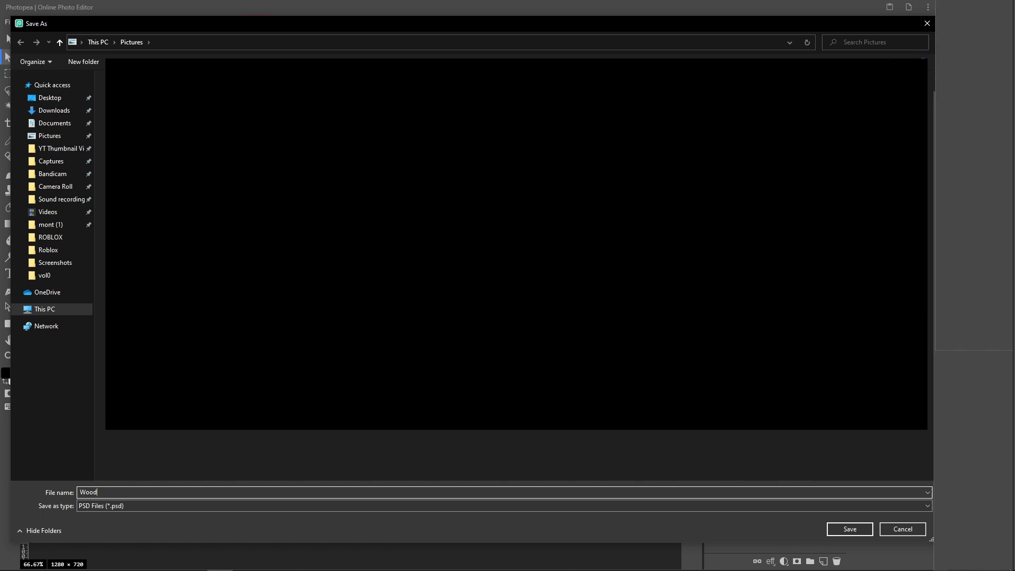
text(isplace)
key(Return)
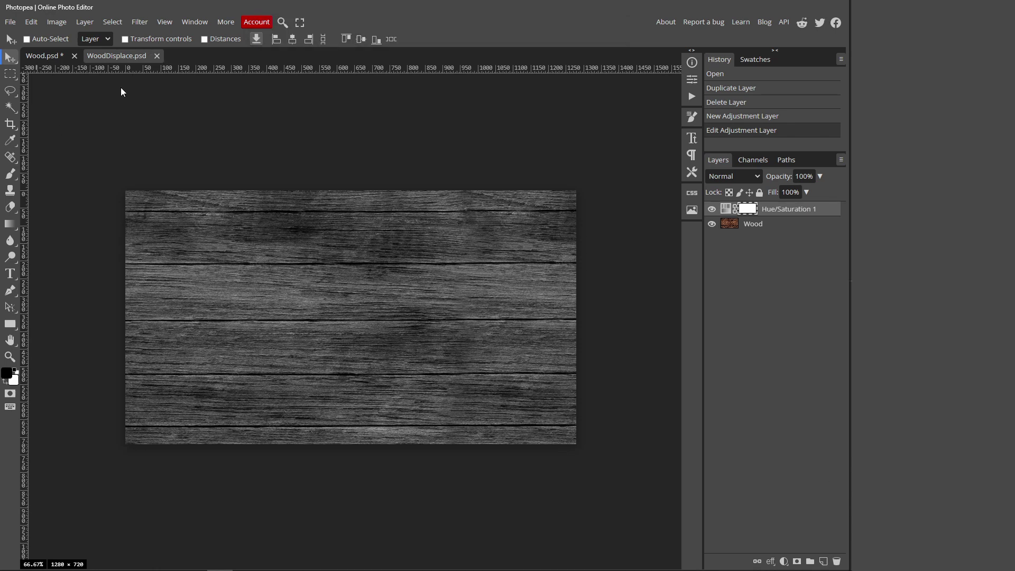
Back in Wood.psd, rasterize the BLEND text layer into an ordinary pixel layer.
click(50, 56)
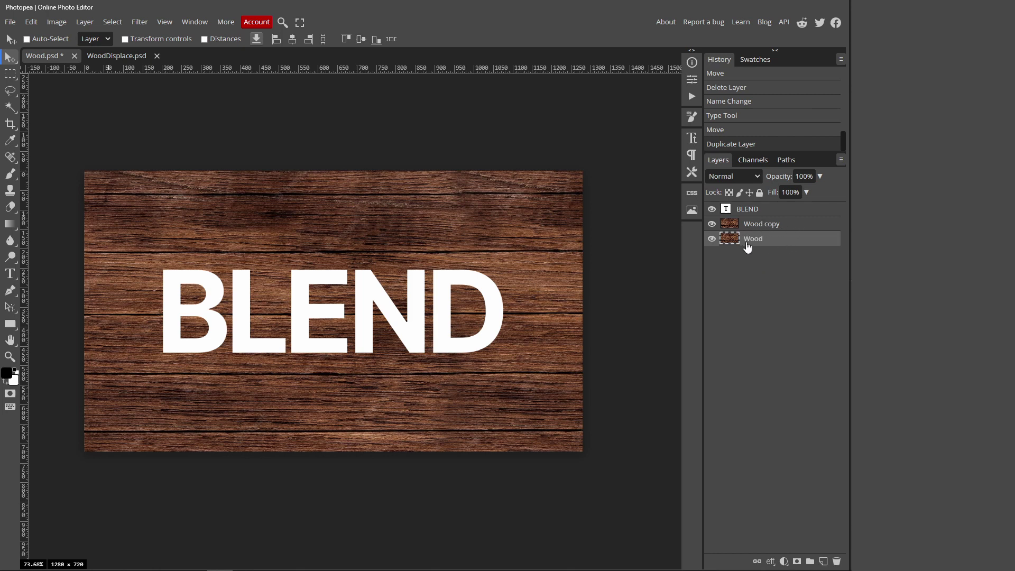
click(771, 212)
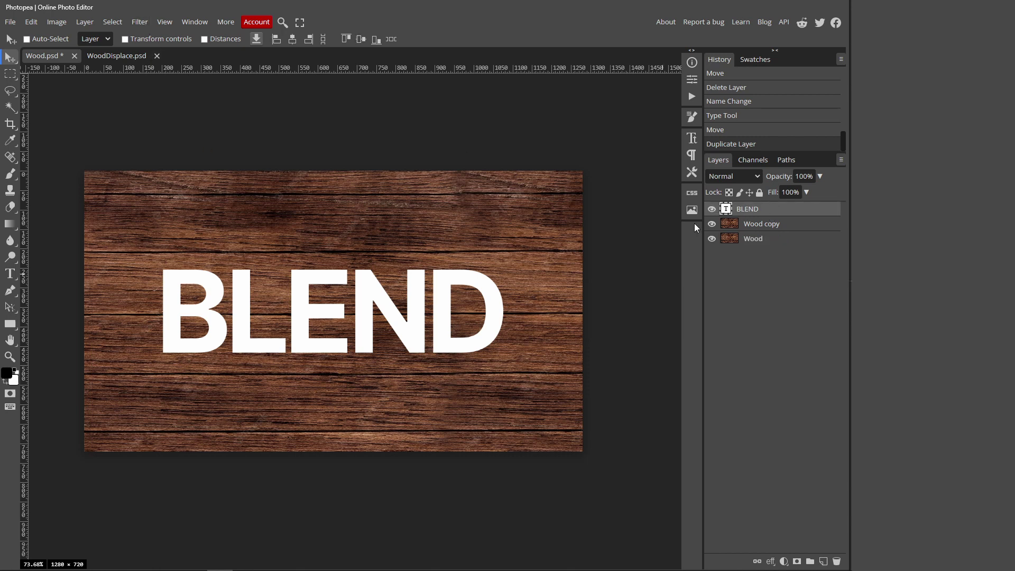
right_click(772, 212)
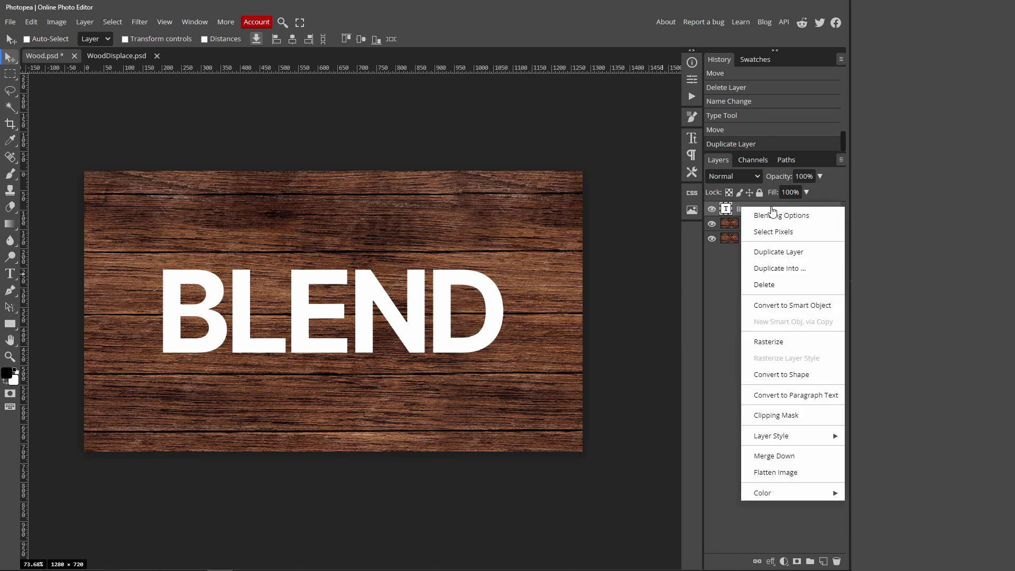
click(779, 341)
click(140, 22)
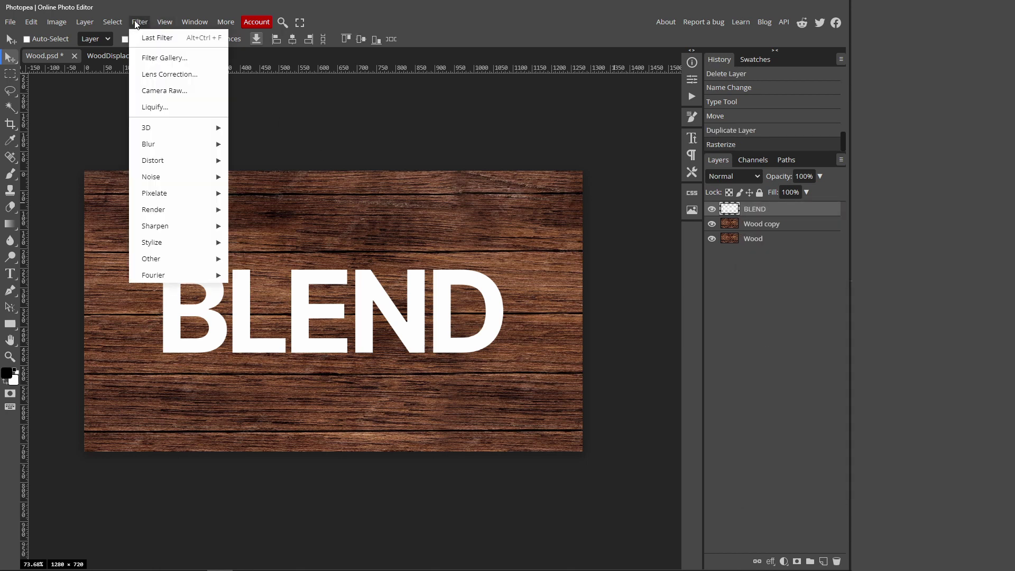
Apply Displace to BLEND with the wood texture, 10 px horizontal and 18 px vertical.
mouse_move(191, 161)
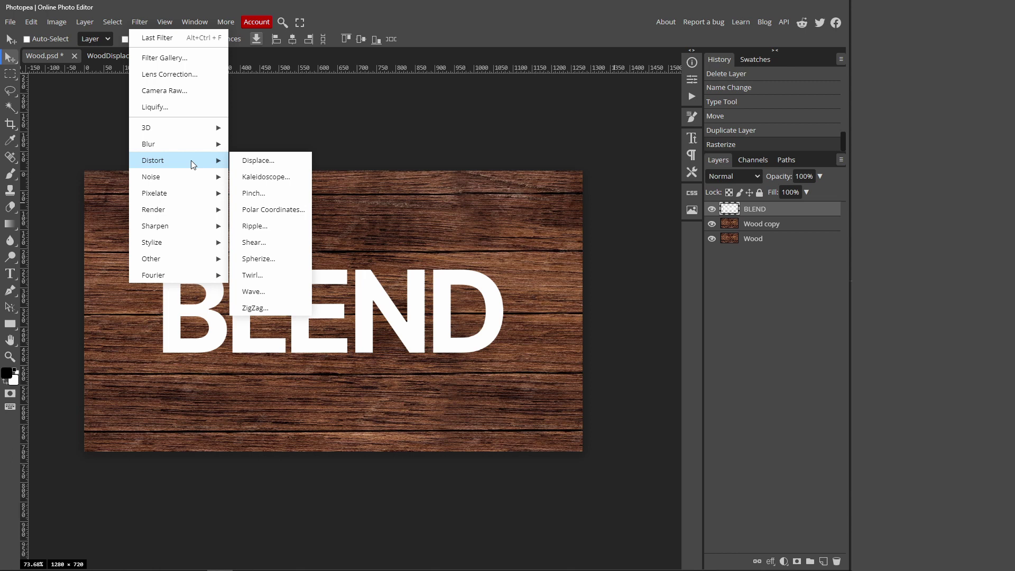
click(259, 167)
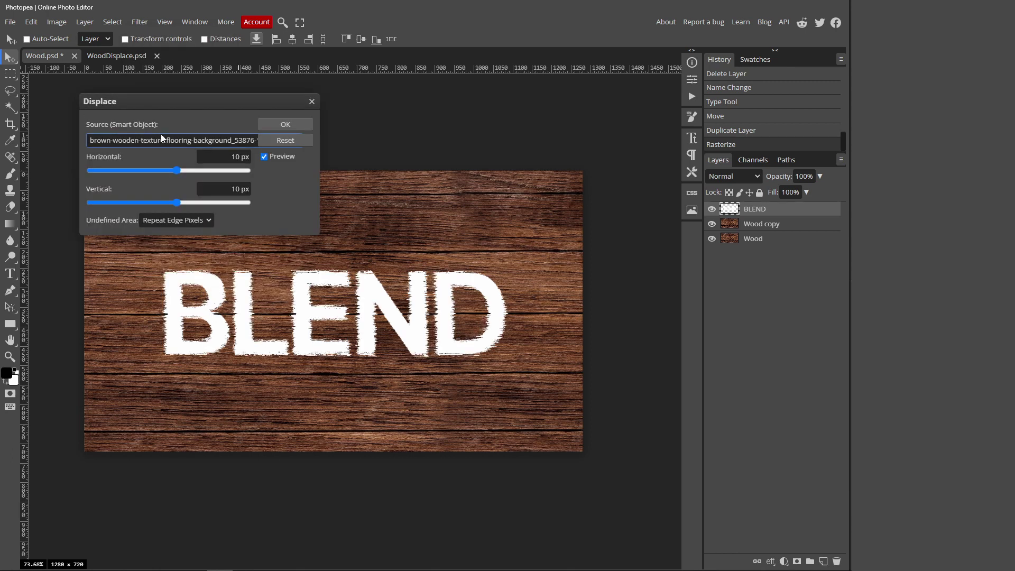
click(190, 140)
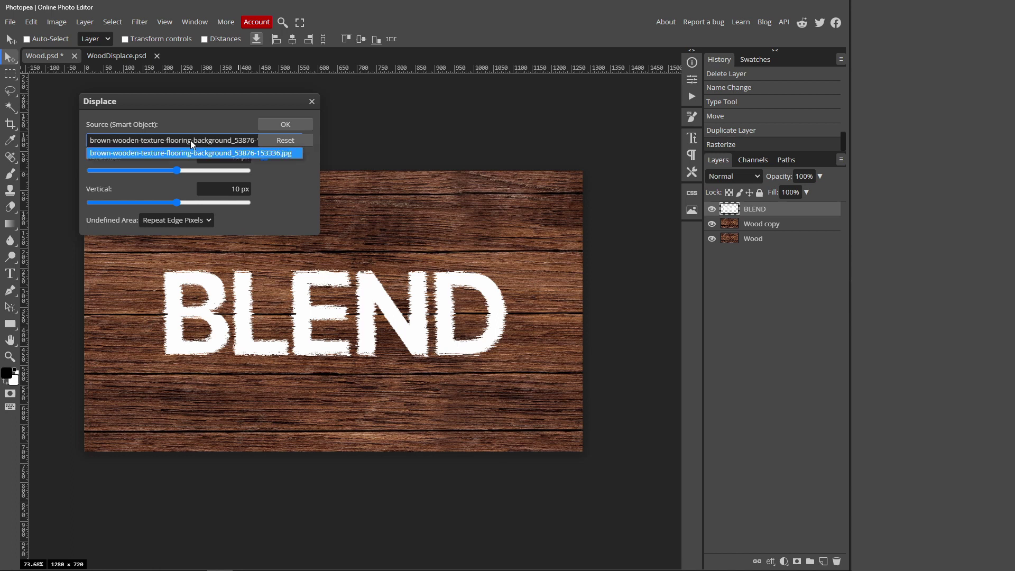
click(190, 141)
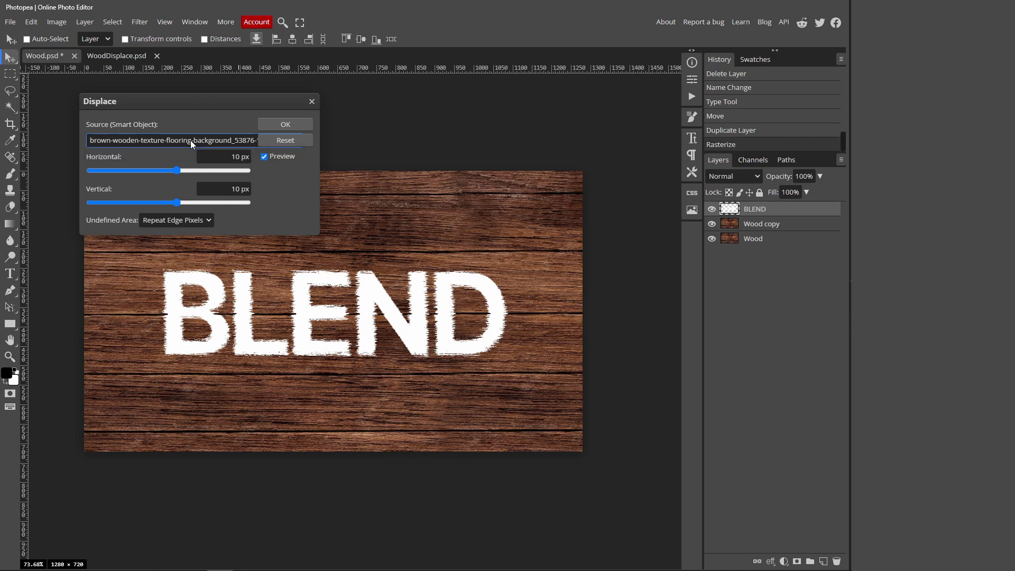
click(164, 202)
click(248, 188)
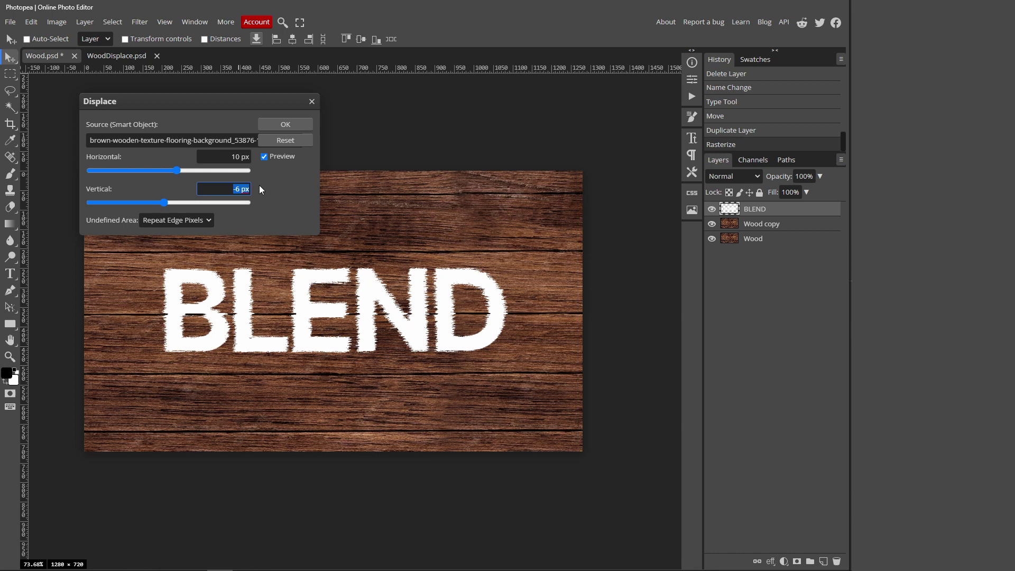
key(Return)
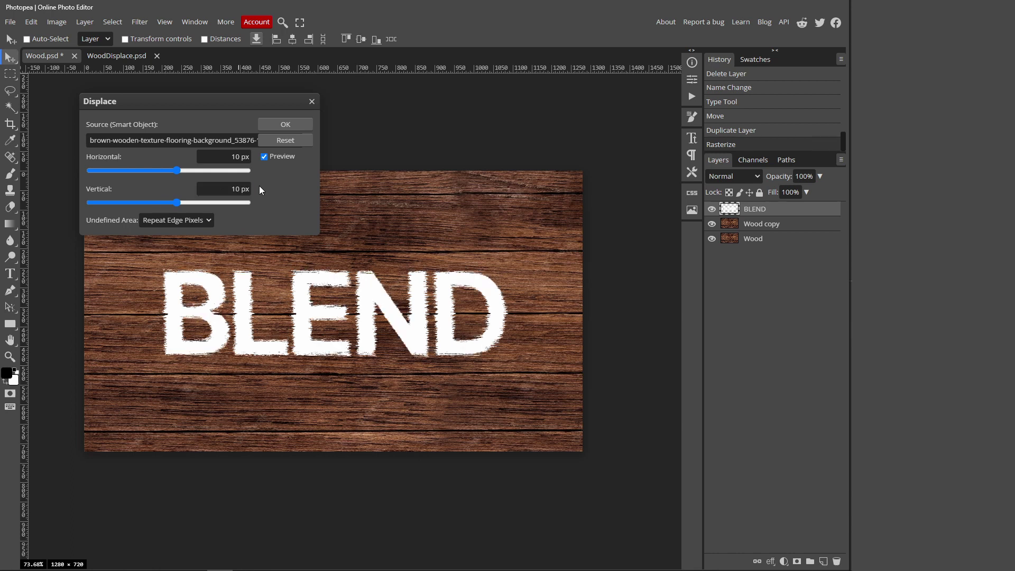
click(183, 202)
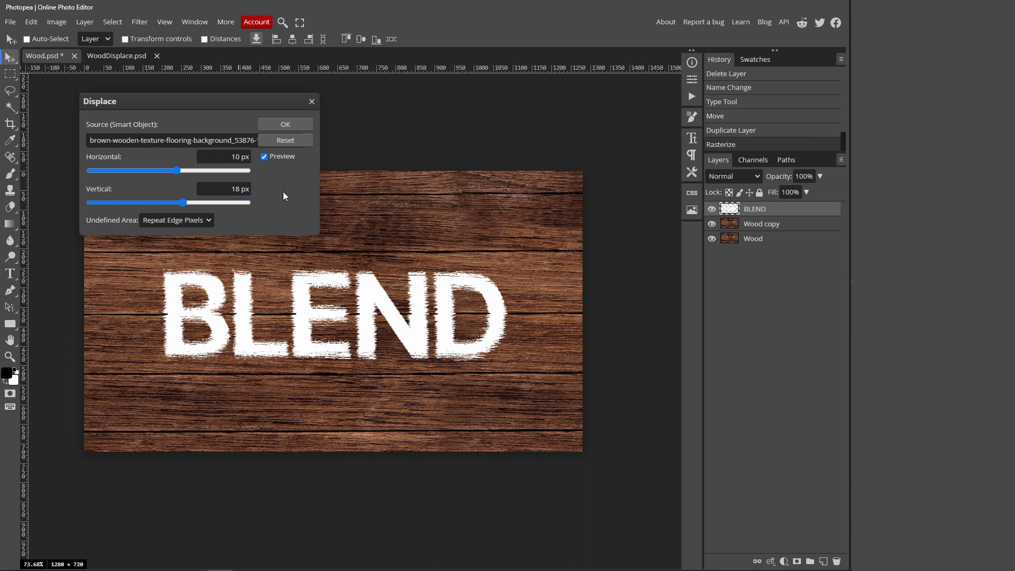
click(287, 123)
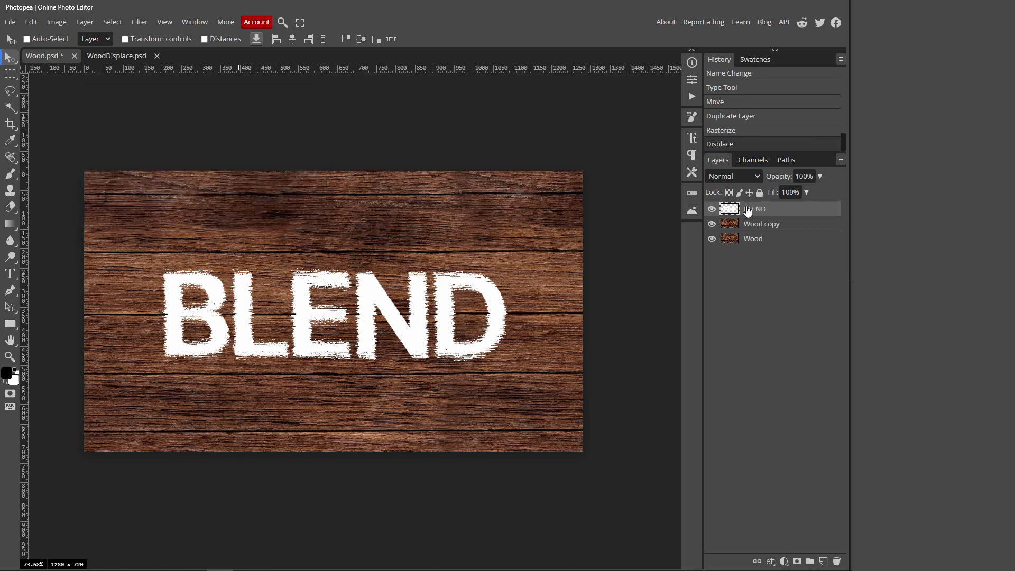
In BLEND's Blending Options, split the Background Blend If sliders to 0/57 and 133/255.
right_click(787, 210)
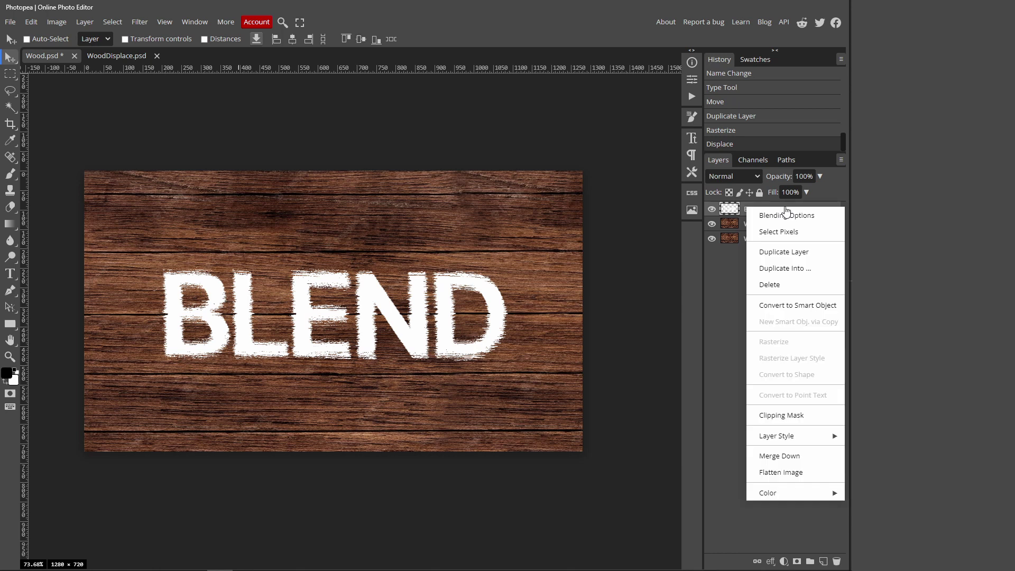
click(786, 214)
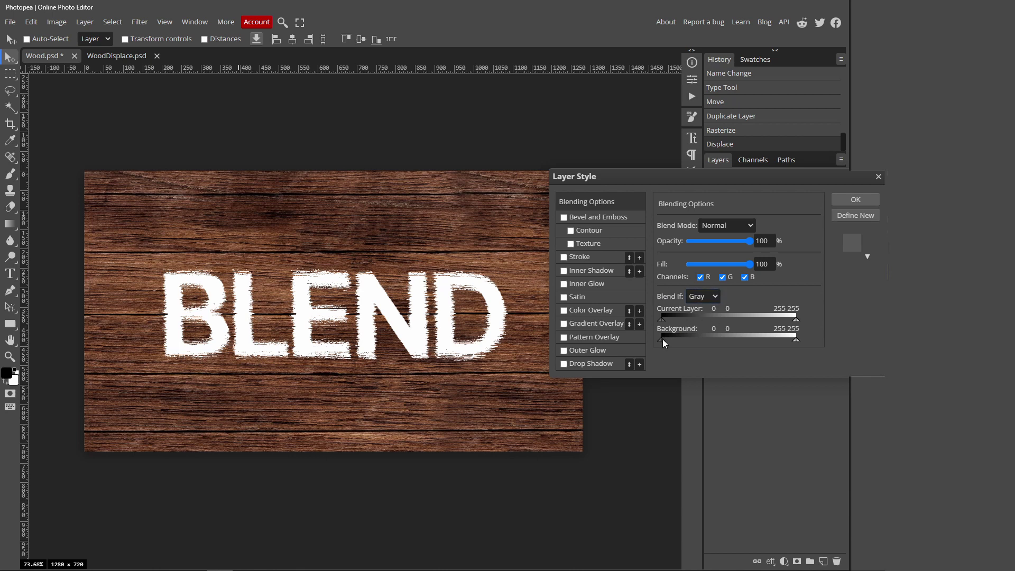
mouse_move(663, 339)
mouse_down()
mouse_move(688, 341)
mouse_move(660, 341)
mouse_up()
drag(737, 339, 802, 340)
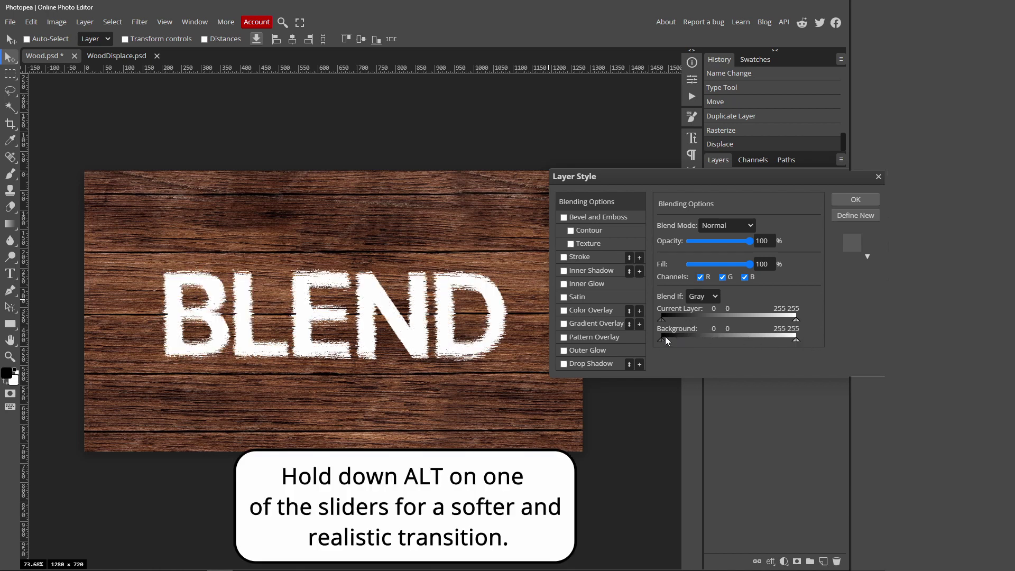
drag(663, 340, 691, 344)
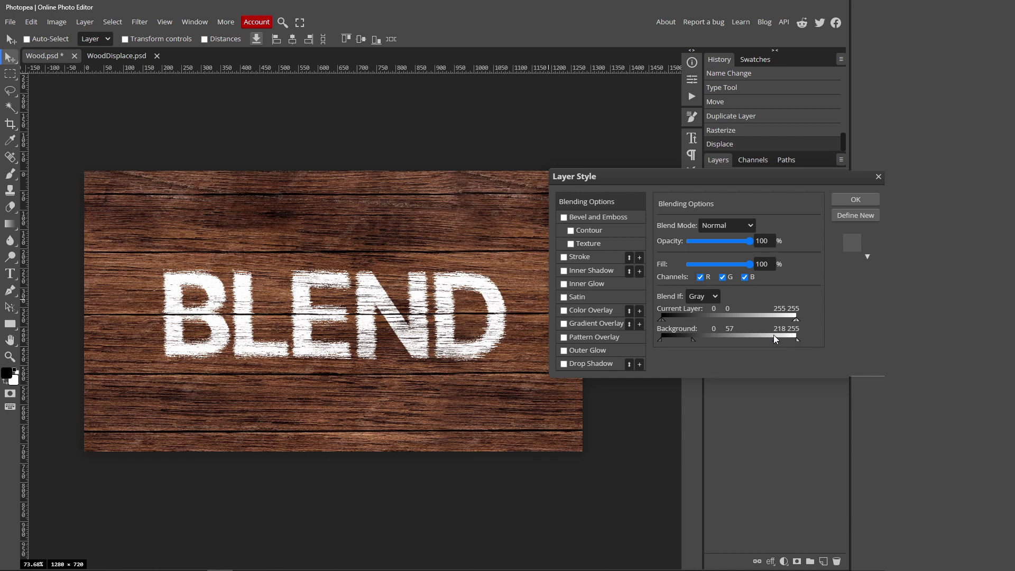
drag(756, 336, 732, 336)
click(854, 200)
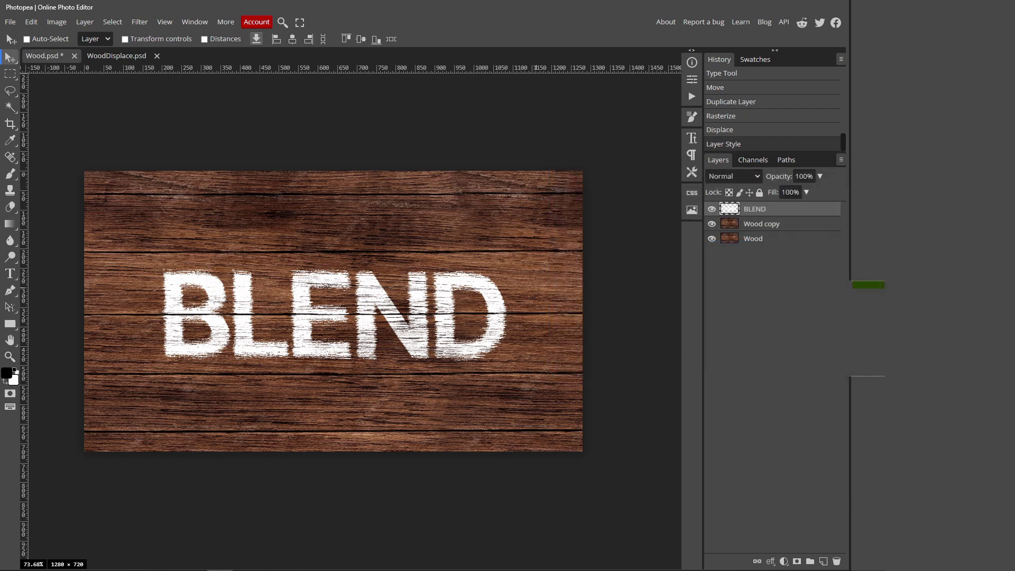
right_click(784, 208)
click(778, 211)
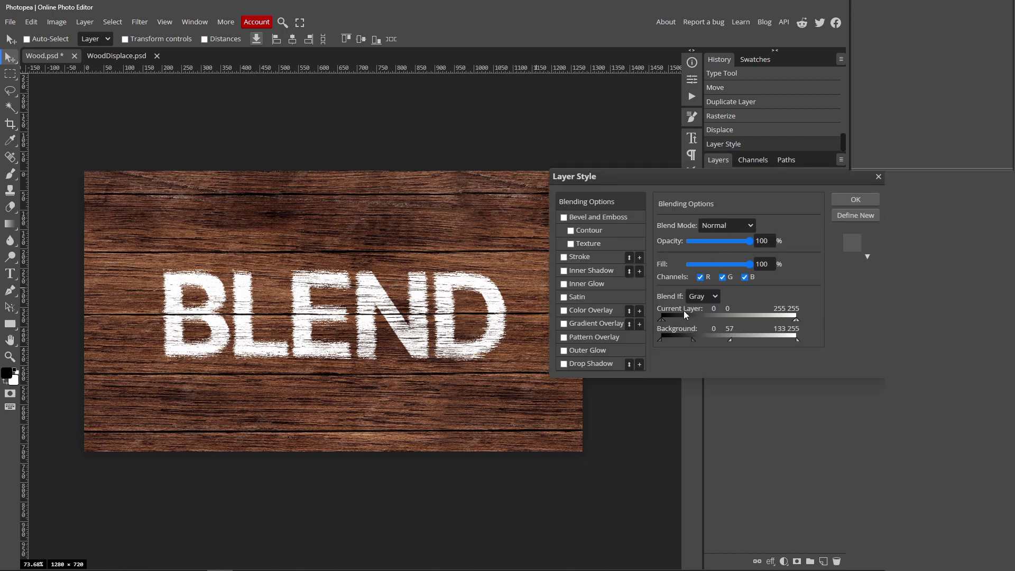
click(851, 199)
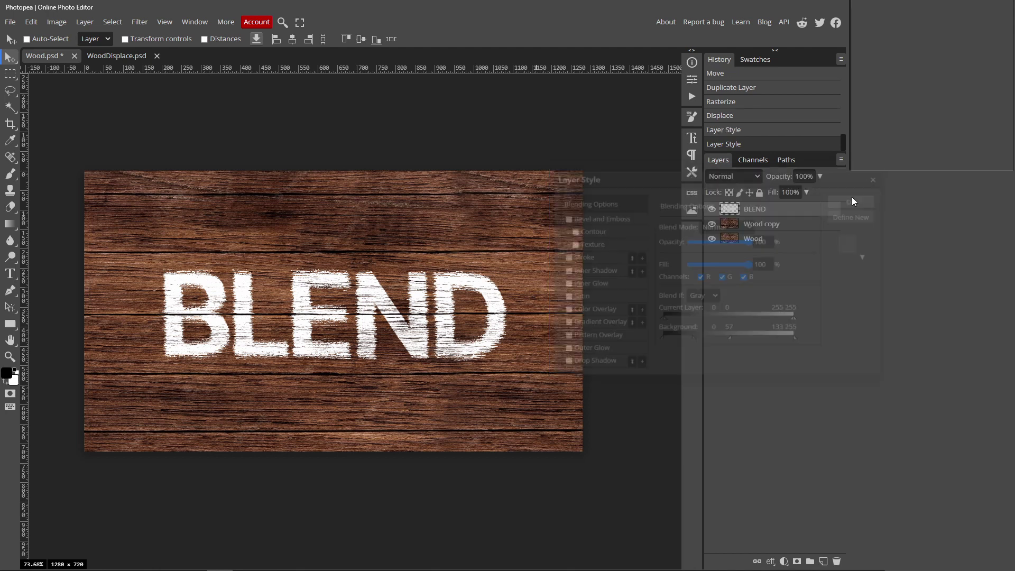